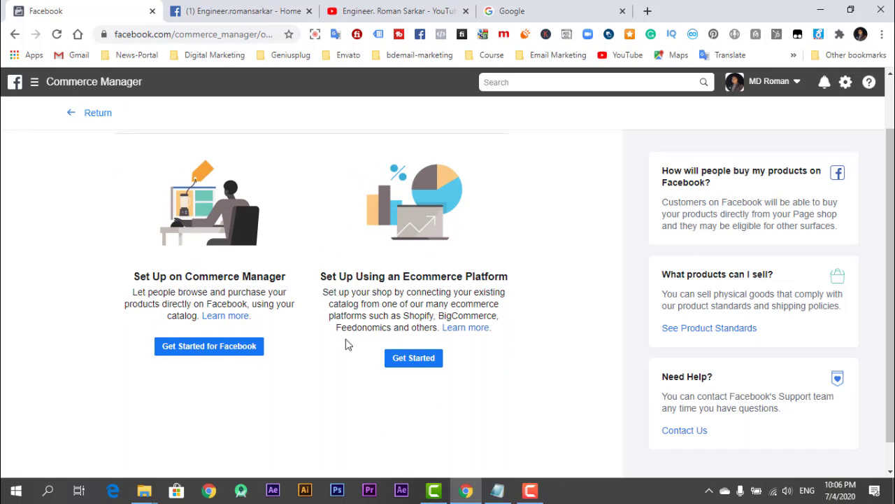
pyautogui.click(415, 360)
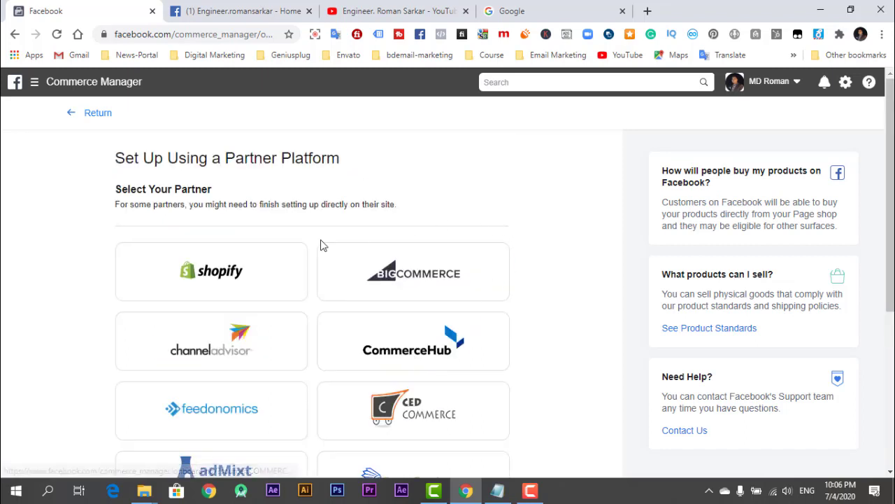
pyautogui.scroll(-2, 231, 280)
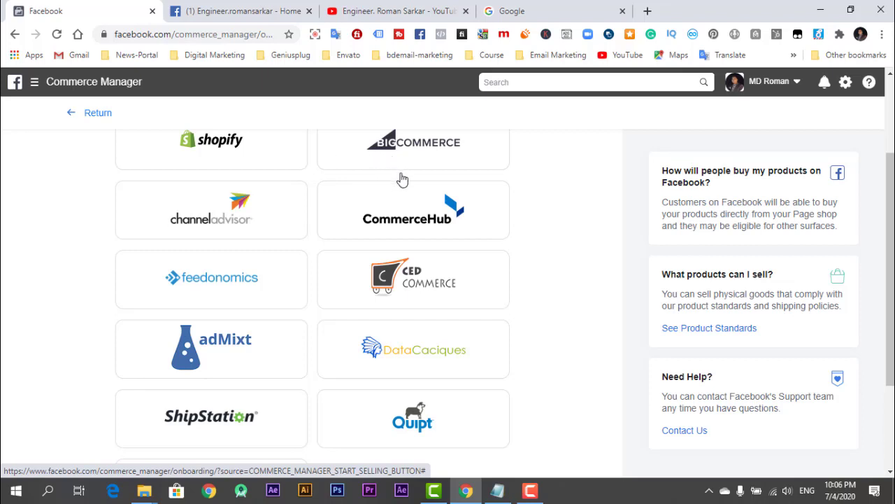
pyautogui.scroll(-2, 501, 194)
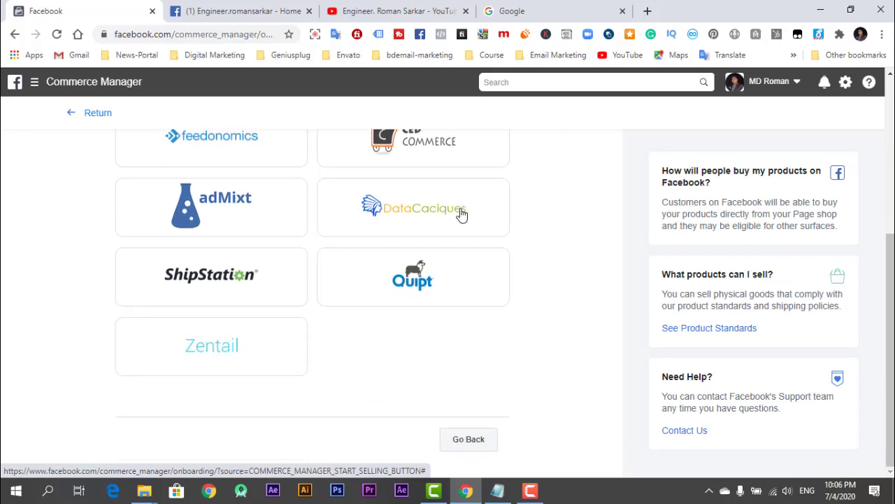
pyautogui.scroll(2, 238, 363)
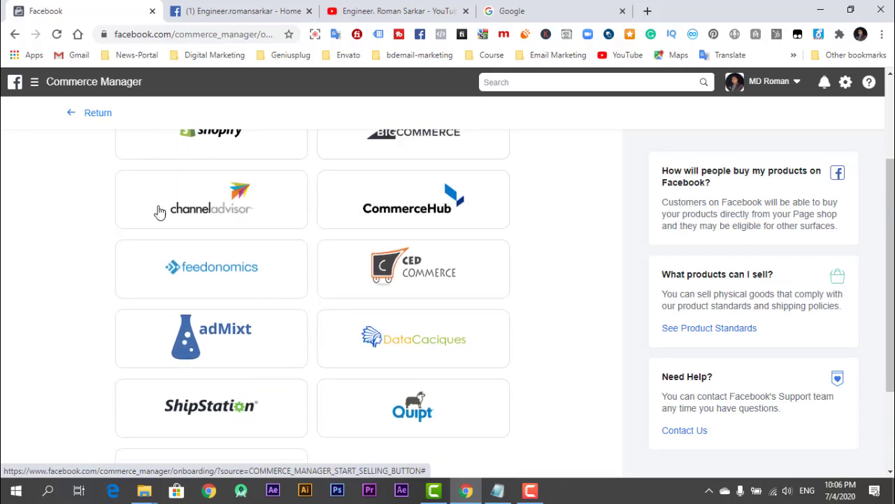
pyautogui.scroll(2, 159, 212)
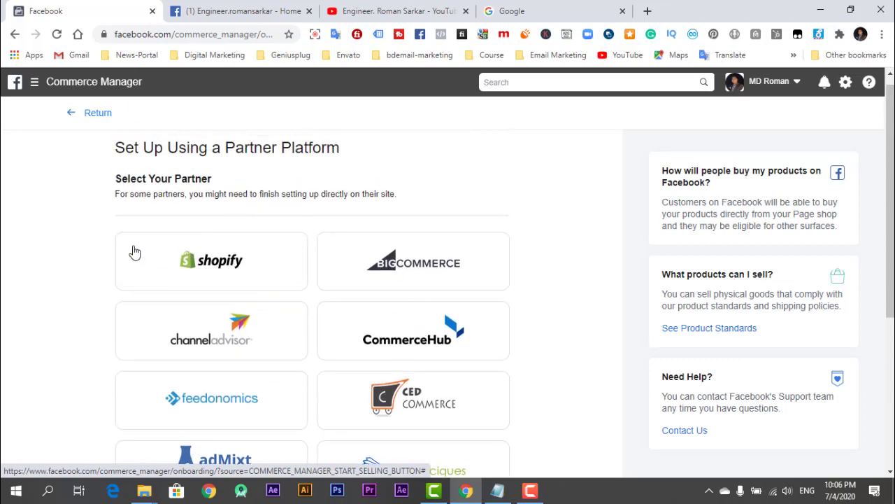
pyautogui.click(87, 120)
pyautogui.scroll(-1, 175, 266)
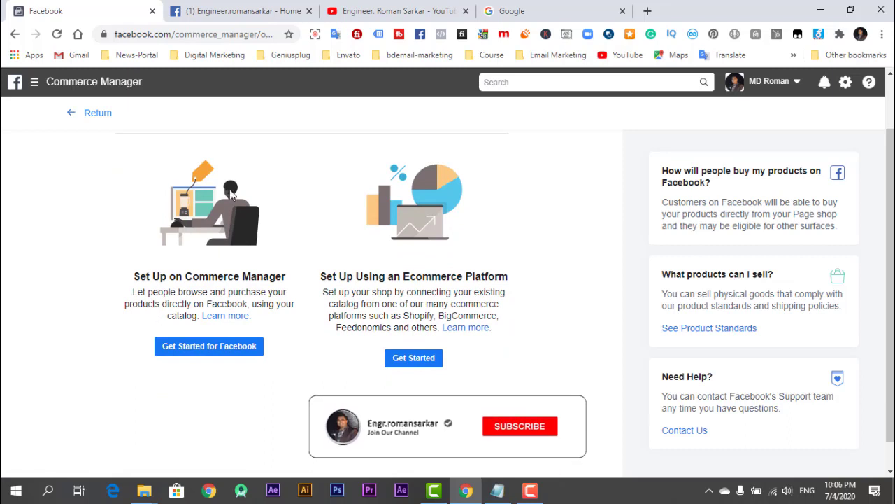
# Choose to set up the shop on Facebook and advance to Business Information step 1 of 3.
pyautogui.click(222, 353)
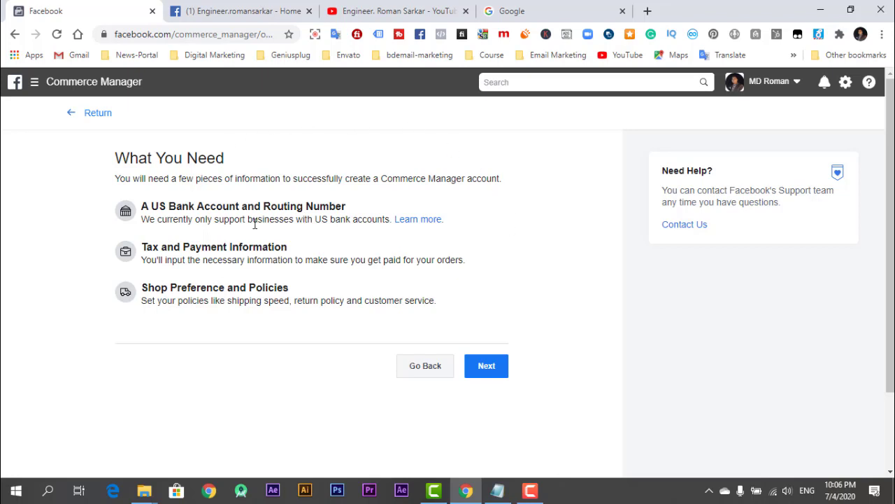
pyautogui.click(484, 364)
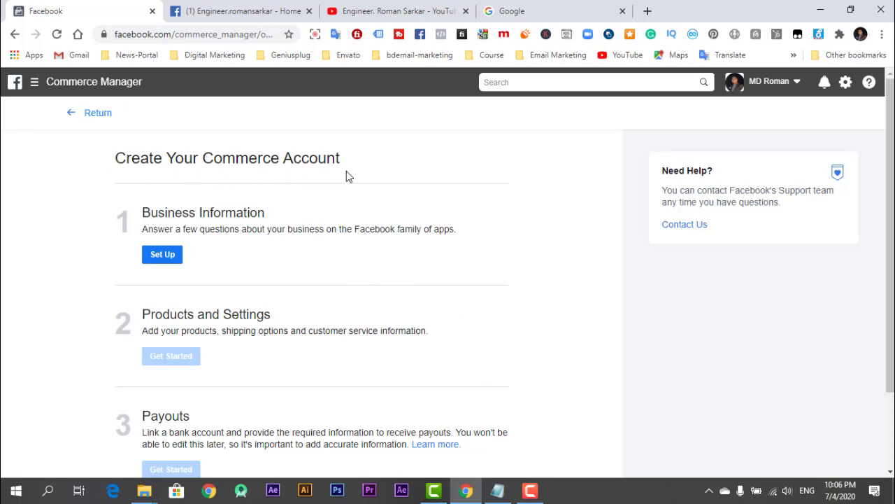
pyautogui.scroll(-1, 346, 164)
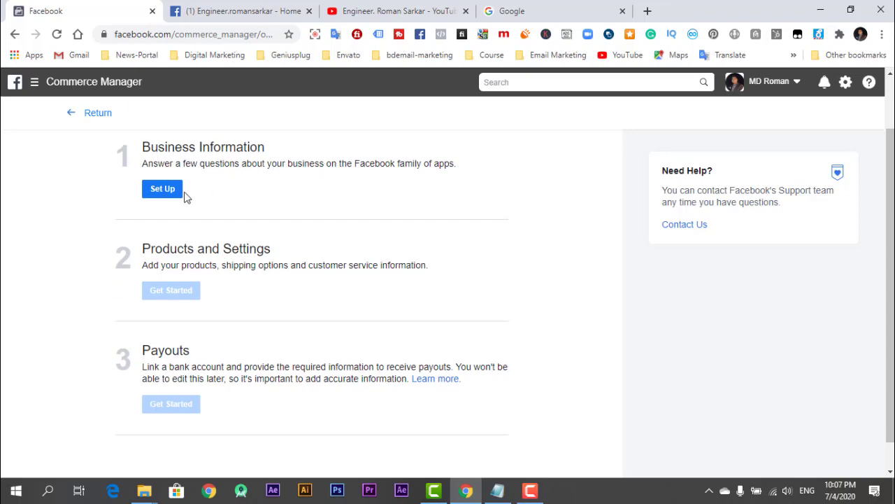
pyautogui.click(163, 191)
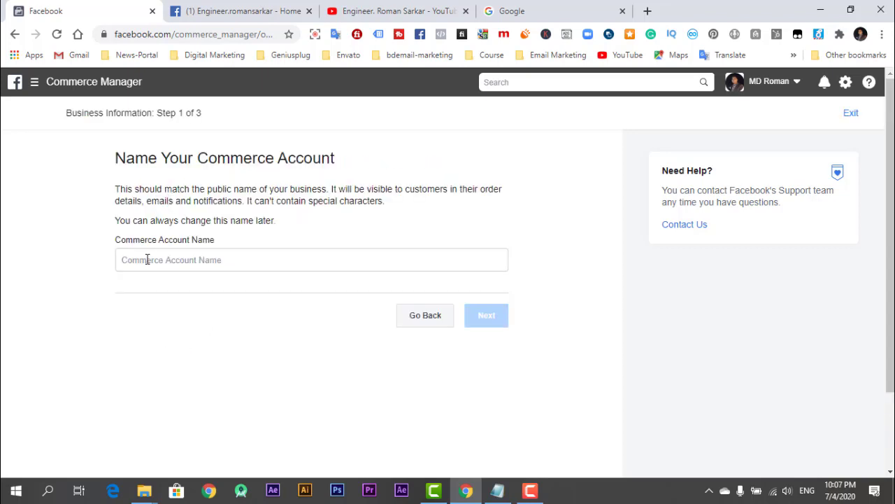
# Enter 'Aliexpress Importer' as the Commerce Account Name and continue to step 2.
pyautogui.click(147, 260)
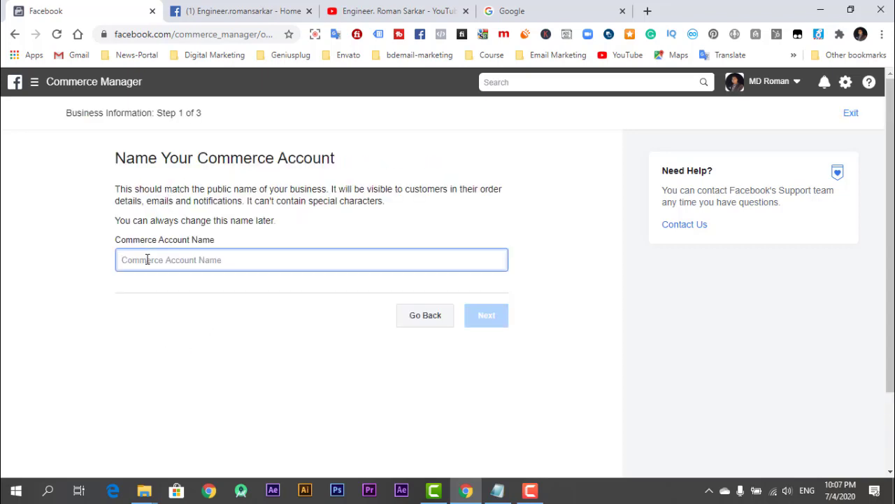
pyautogui.write('Aliexpress Importer')
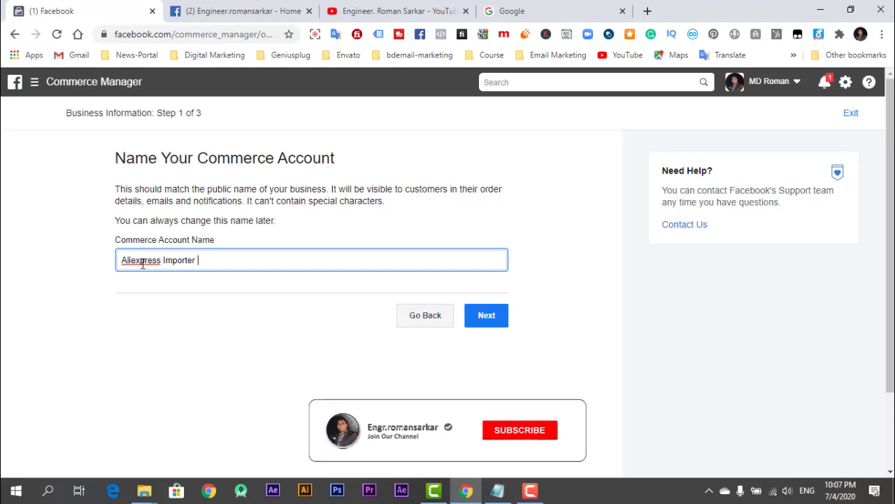
pyautogui.click(483, 323)
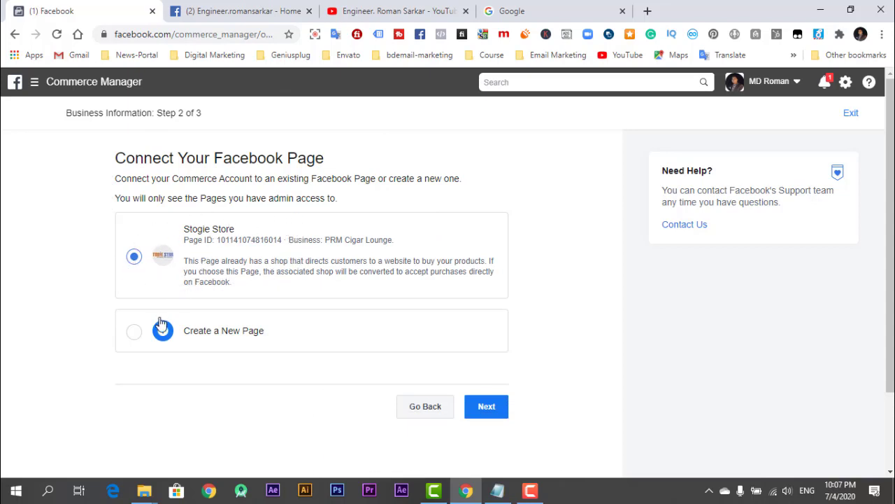
# Link the existing Stogie Store page instead of a new page and continue to Business Manager.
pyautogui.click(135, 334)
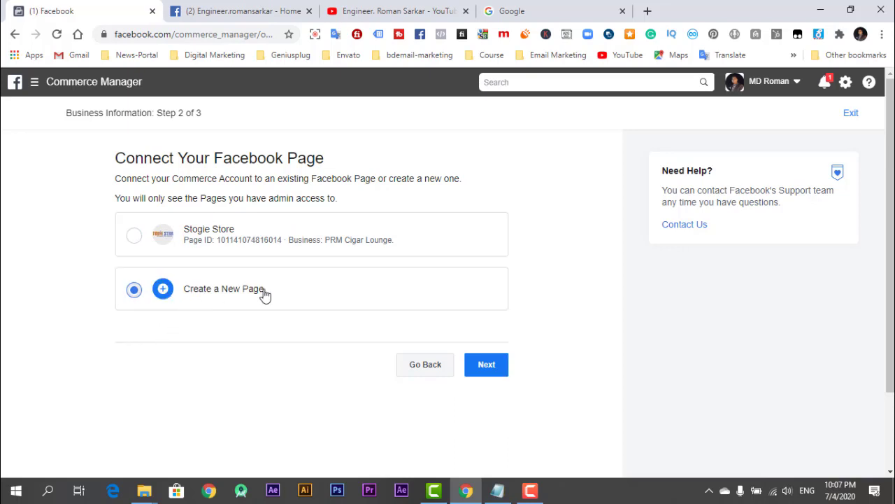
pyautogui.click(226, 249)
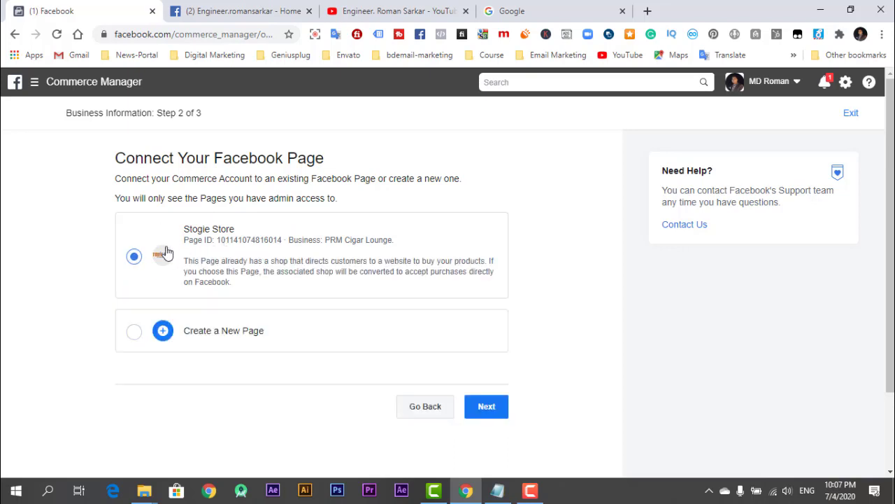
pyautogui.click(485, 409)
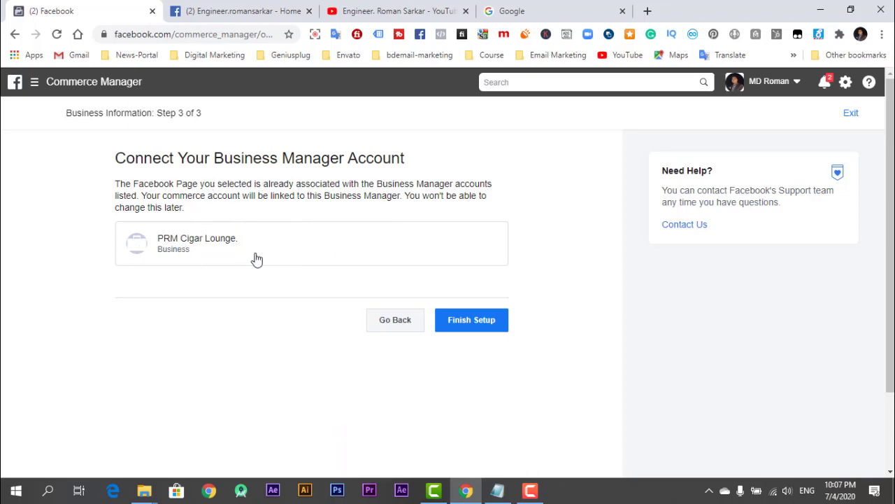
# Finish the business information setup and start the Products and Settings step.
pyautogui.click(465, 330)
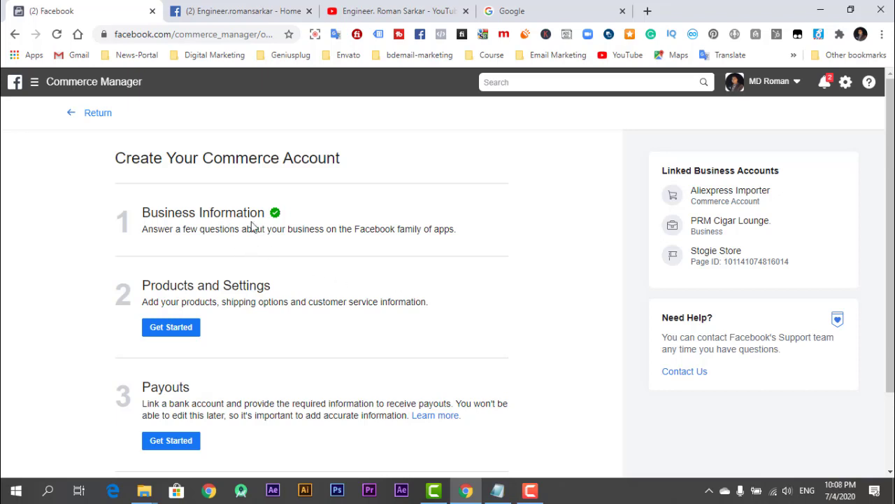
pyautogui.scroll(-1, 278, 217)
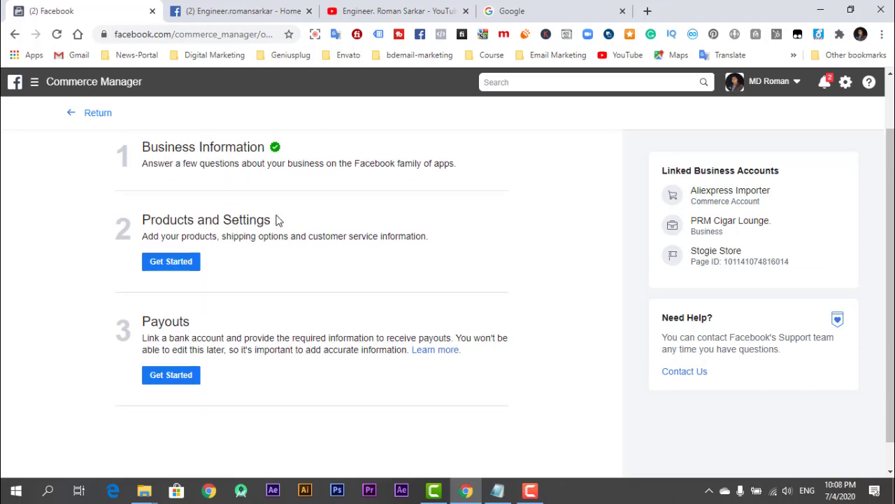
pyautogui.click(186, 270)
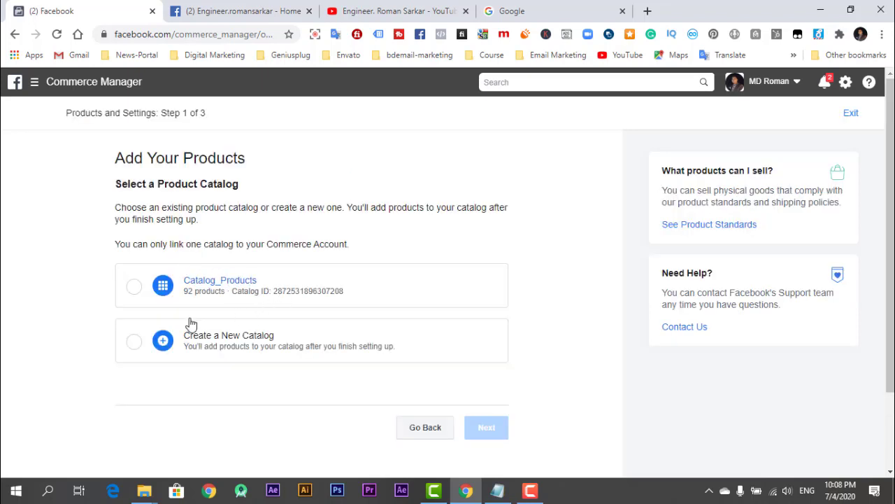
# Select the Catalog_Products catalog and bring up the Add Standard Shipping form.
pyautogui.scroll(-1, 191, 323)
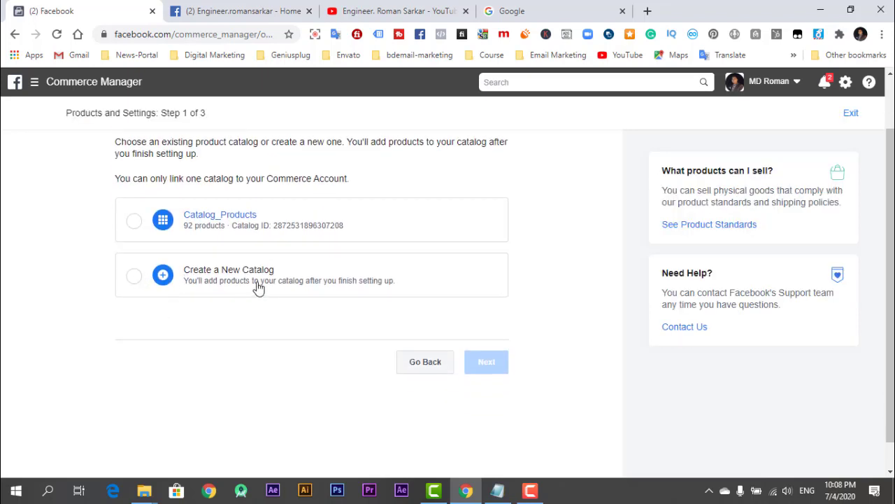
pyautogui.click(135, 221)
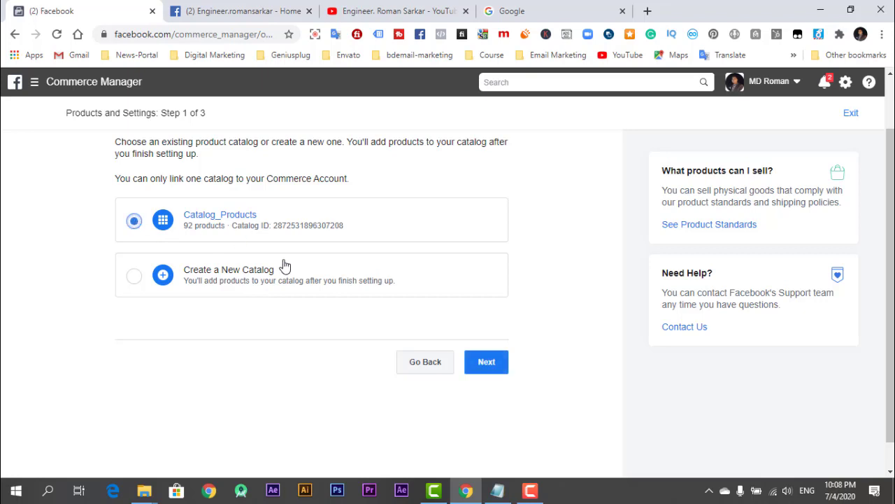
pyautogui.click(467, 361)
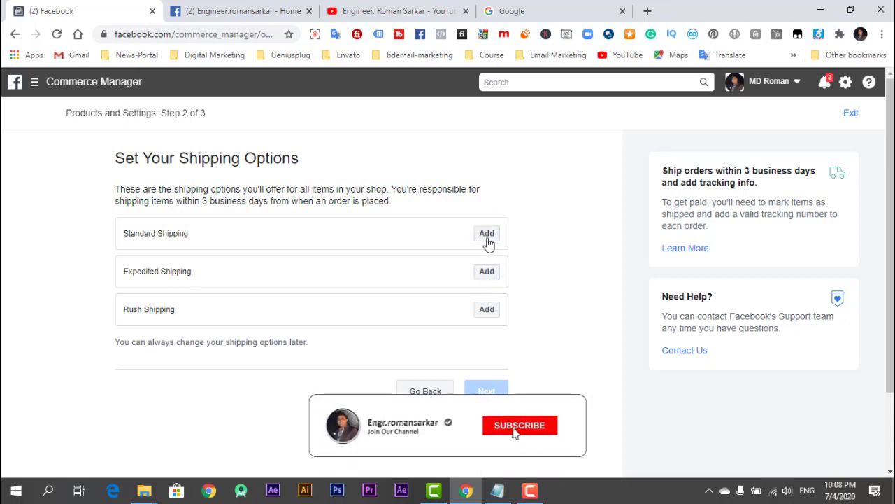
pyautogui.click(488, 240)
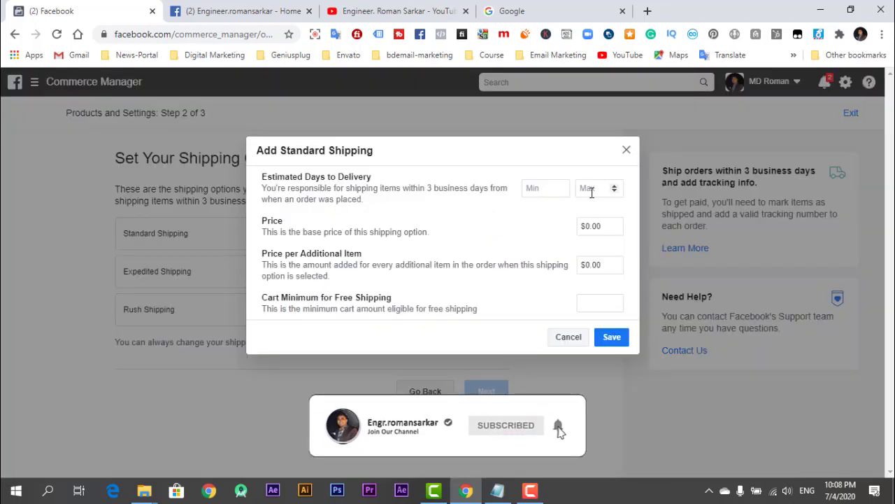
# Set the Standard Shipping estimated delivery time to 1–3 days.
pyautogui.click(553, 190)
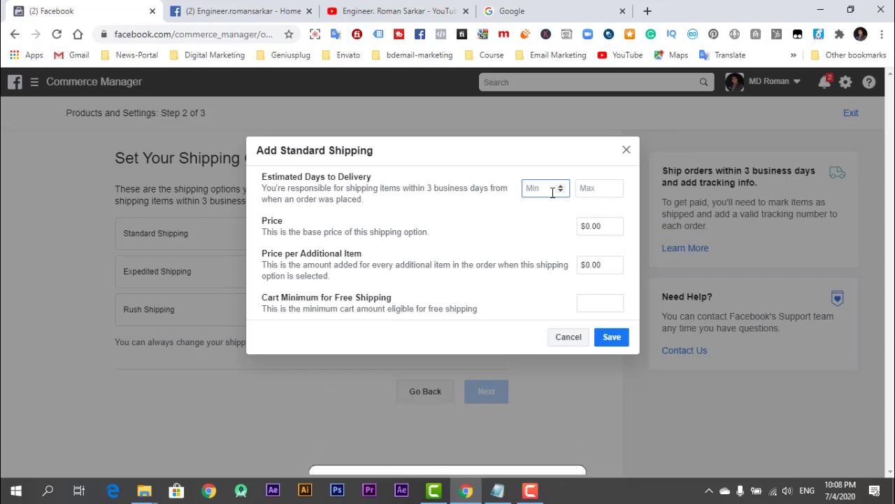
pyautogui.write('20')
pyautogui.click(590, 187)
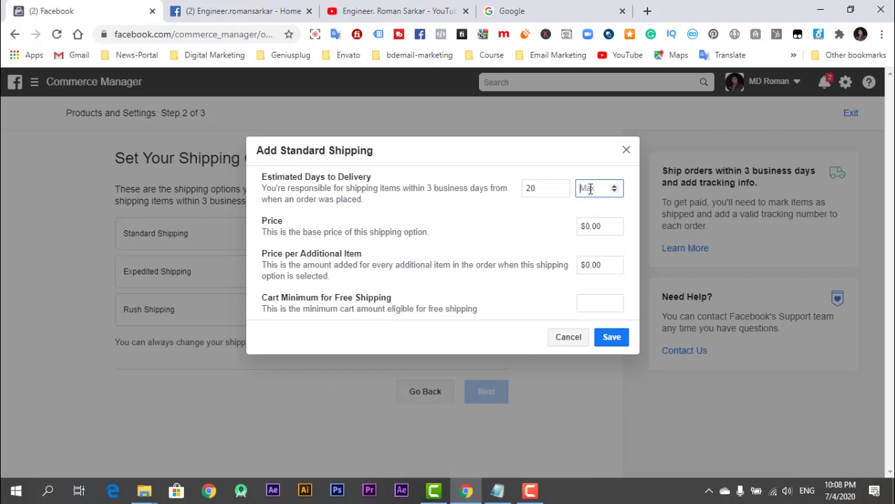
pyautogui.write('50')
pyautogui.moveTo(602, 193)
pyautogui.moveTo(549, 186)
pyautogui.moveTo(549, 186); pyautogui.dragTo(525, 193)
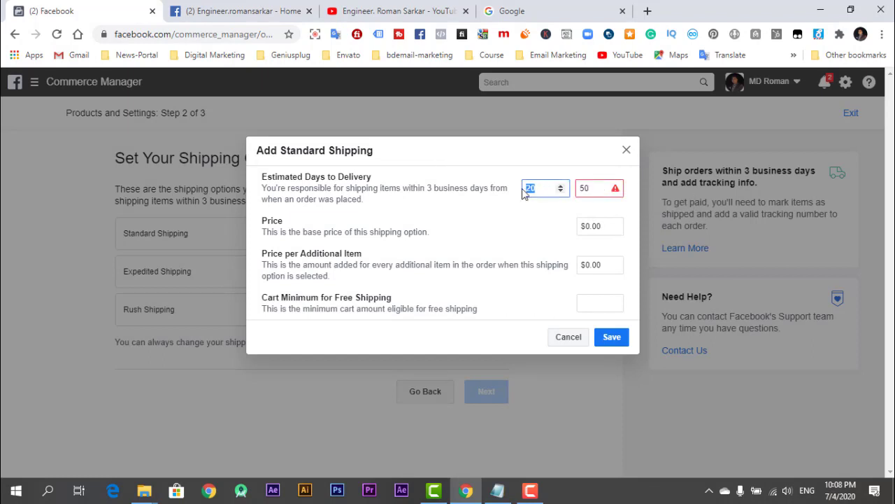
pyautogui.write('1')
pyautogui.moveTo(591, 187); pyautogui.dragTo(560, 194)
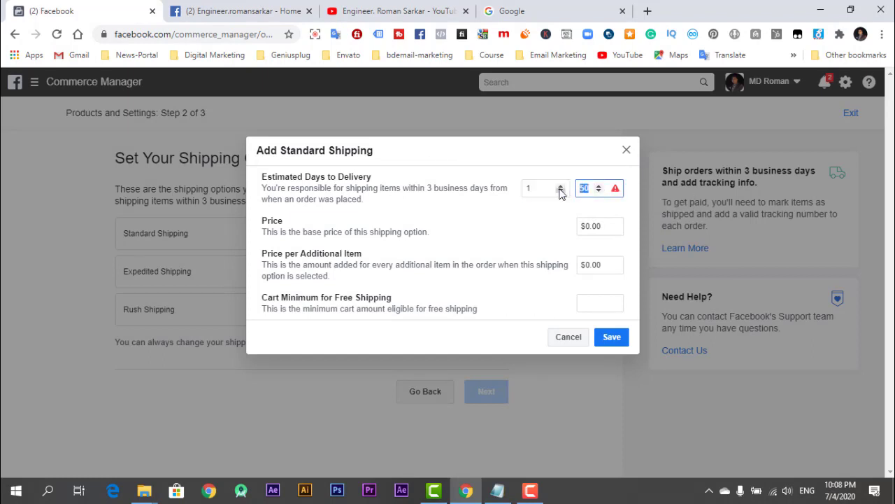
pyautogui.write('3')
pyautogui.click(557, 232)
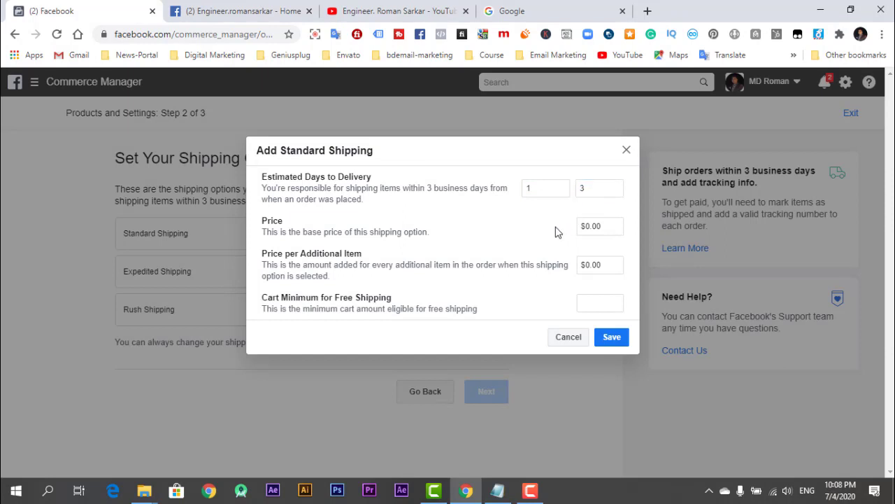
# Adjust the base price, additional-item price and free-shipping cart minimum, then save Standard Shipping.
pyautogui.click(599, 224)
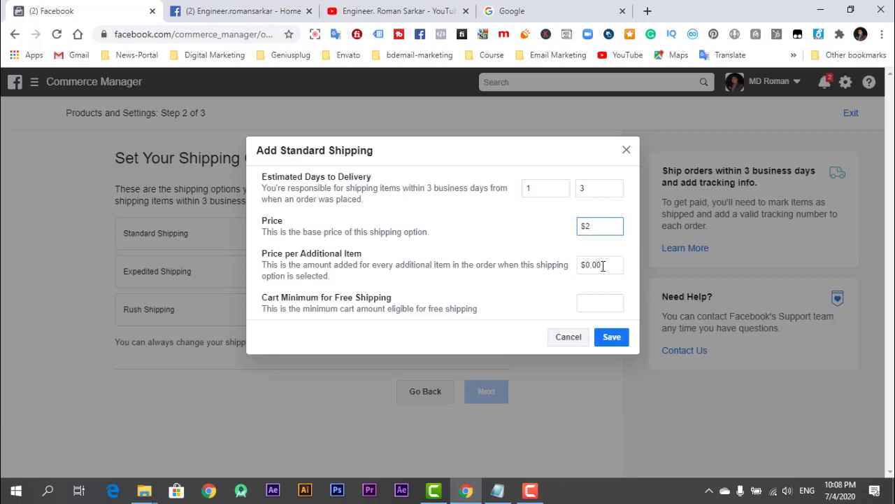
pyautogui.moveTo(608, 262); pyautogui.dragTo(597, 261)
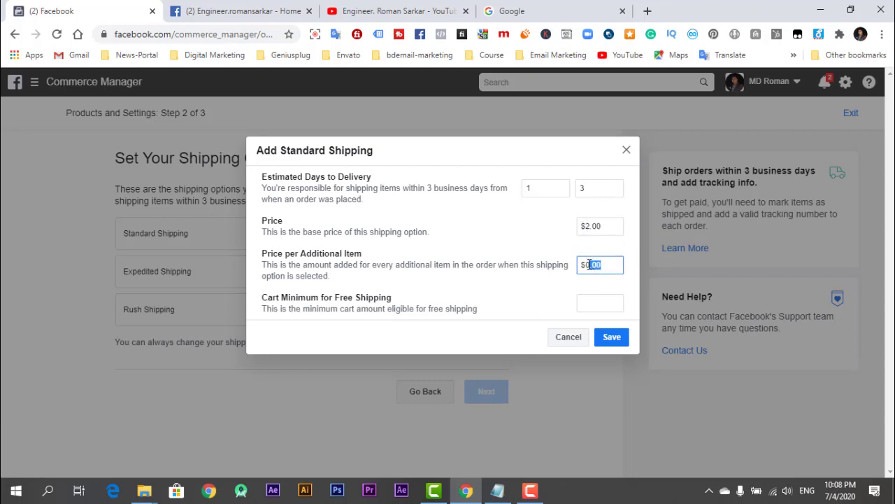
pyautogui.click(591, 306)
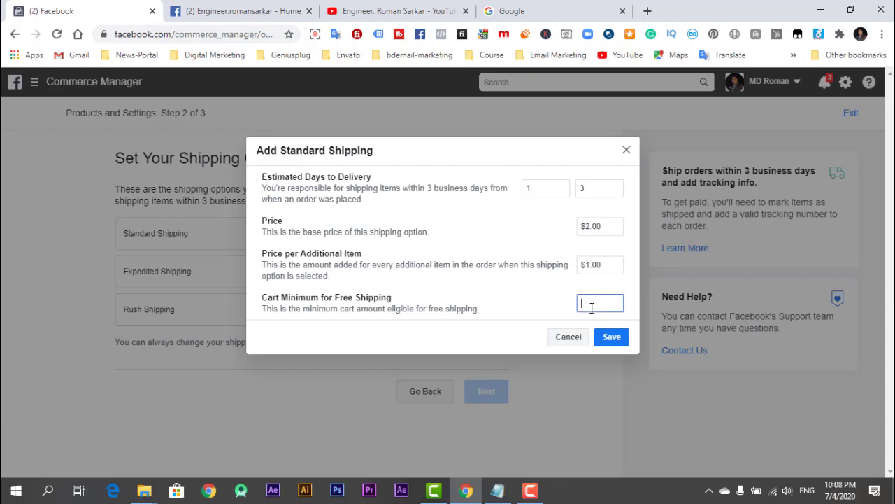
pyautogui.click(614, 338)
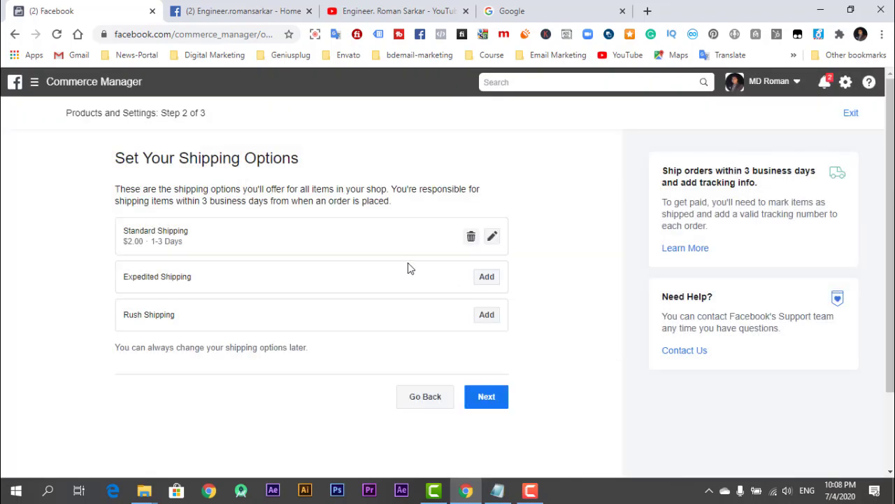
# Set the return window and customer service email, then save the return policy settings.
pyautogui.click(481, 399)
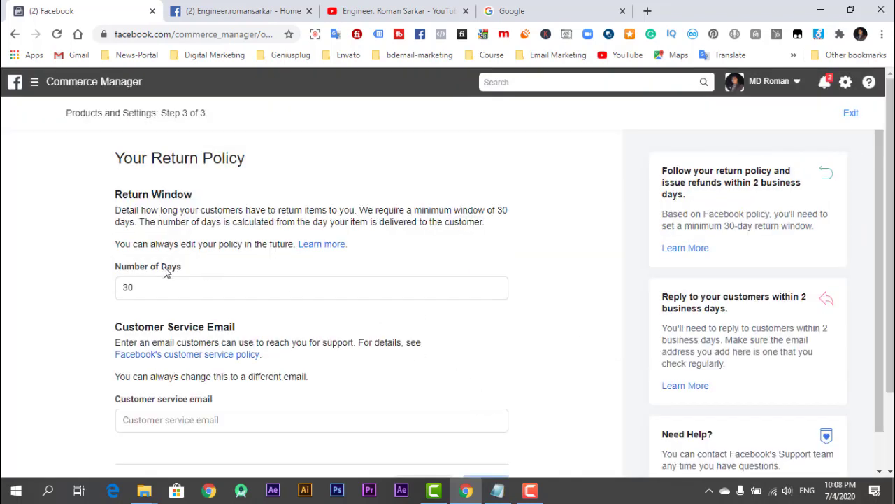
pyautogui.click(132, 288)
pyautogui.scroll(-2, 140, 276)
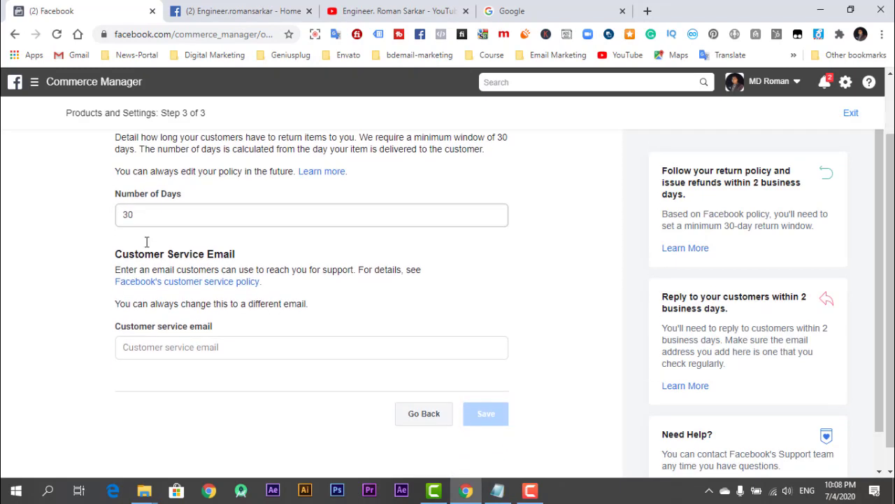
pyautogui.click(200, 324)
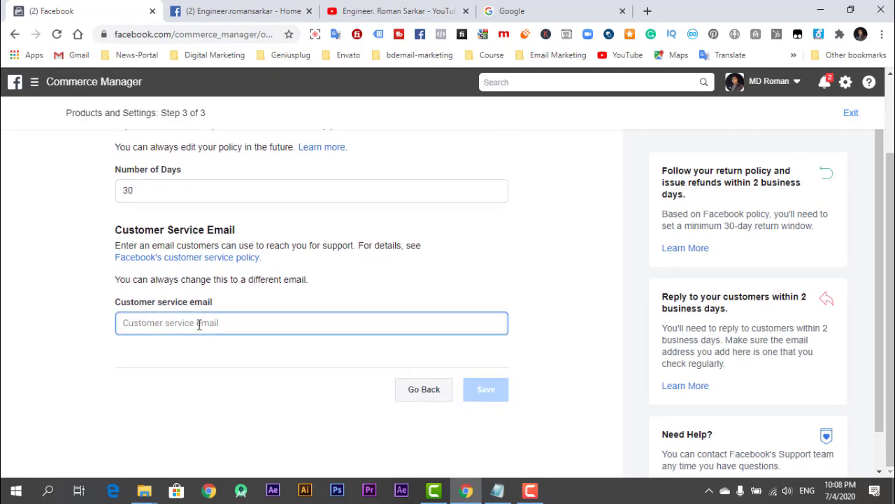
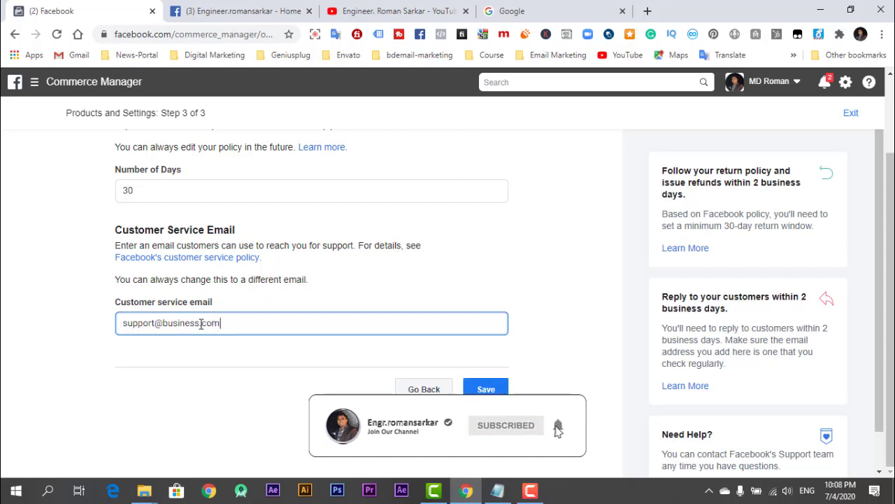
pyautogui.click(487, 389)
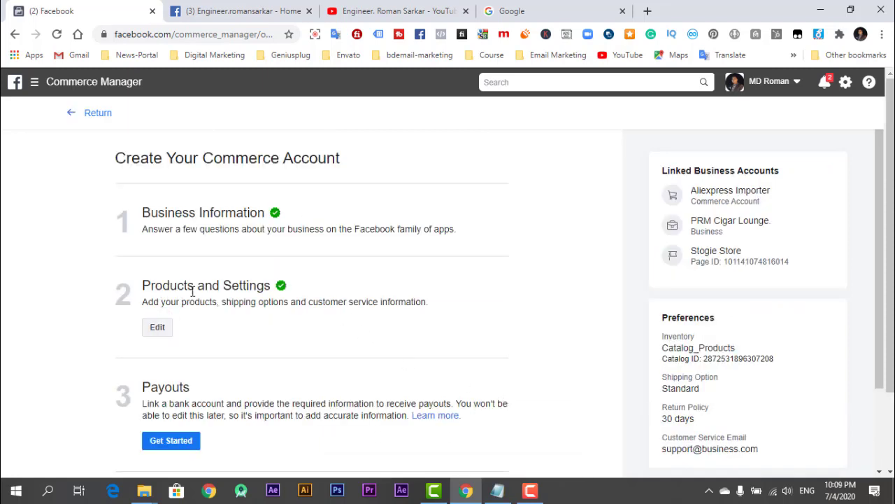
# Start the Payouts setup at the step 1 business address form.
pyautogui.scroll(-2, 245, 322)
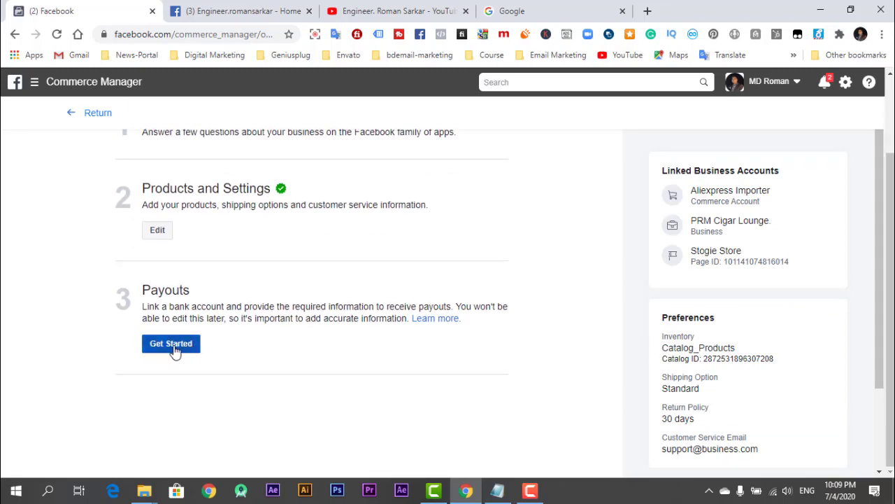
pyautogui.click(175, 351)
pyautogui.scroll(-1, 175, 266)
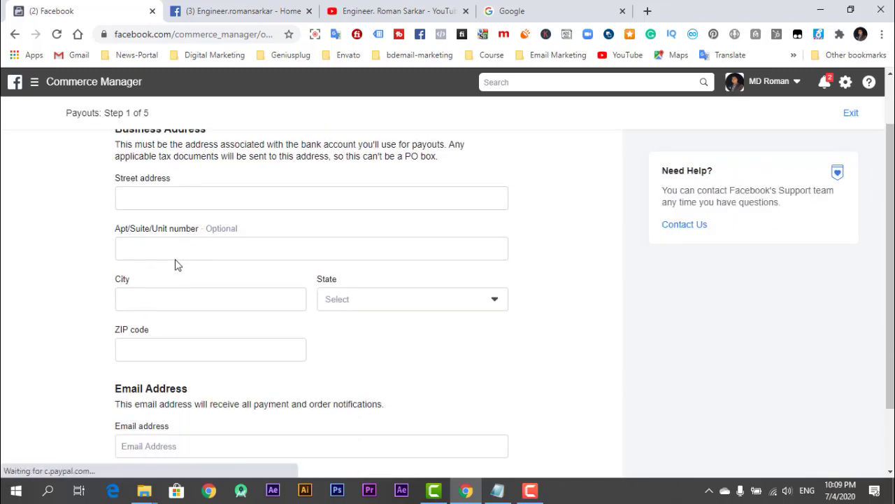
# Fill the street address from the saved suggestion and choose California as the state.
pyautogui.click(193, 201)
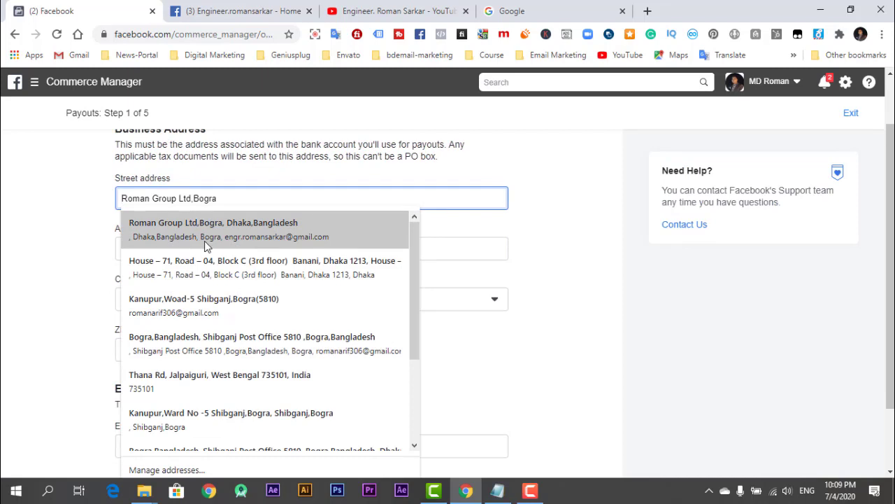
pyautogui.click(207, 230)
pyautogui.scroll(-1, 350, 266)
pyautogui.click(364, 238)
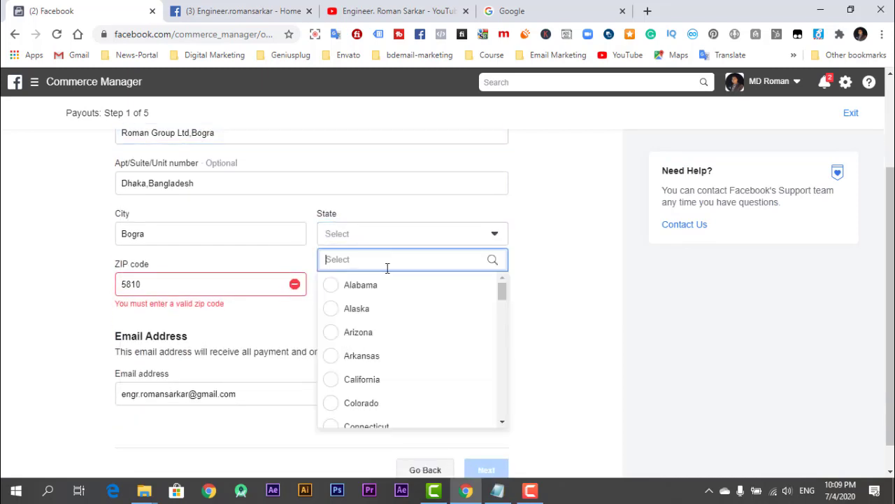
pyautogui.scroll(-4, 361, 371)
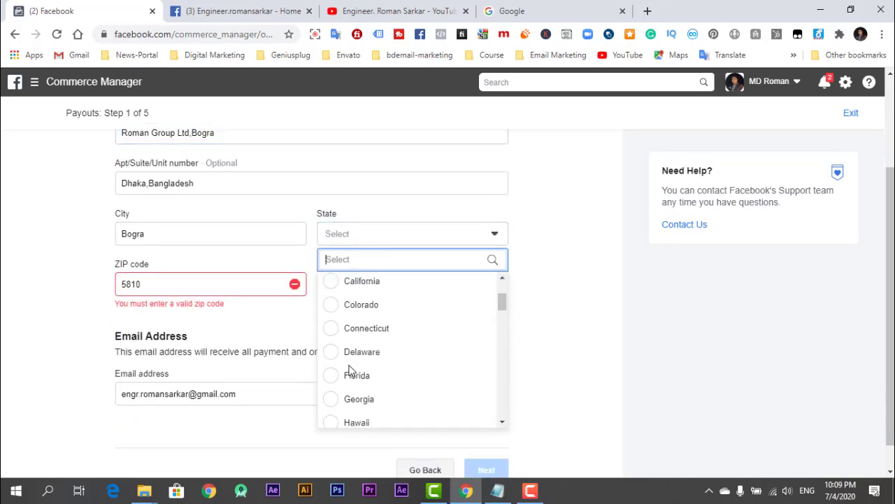
pyautogui.scroll(1, 350, 371)
pyautogui.click(333, 314)
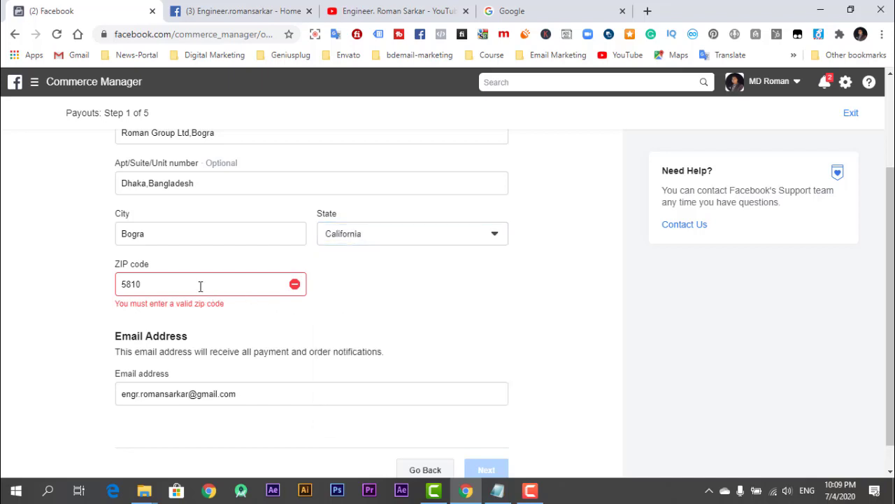
# Correct the ZIP code to 58100, replace the payouts email, and submit the address.
pyautogui.click(200, 286)
pyautogui.write('0')
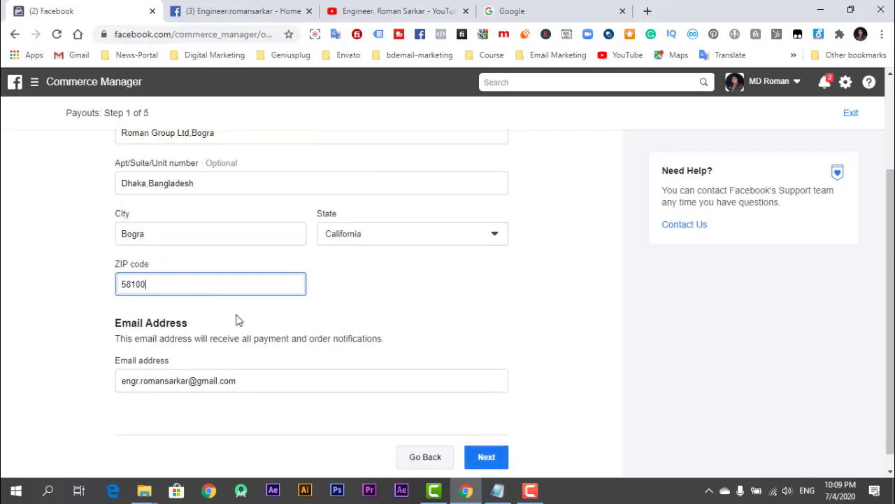
pyautogui.scroll(-1, 241, 350)
pyautogui.click(264, 370)
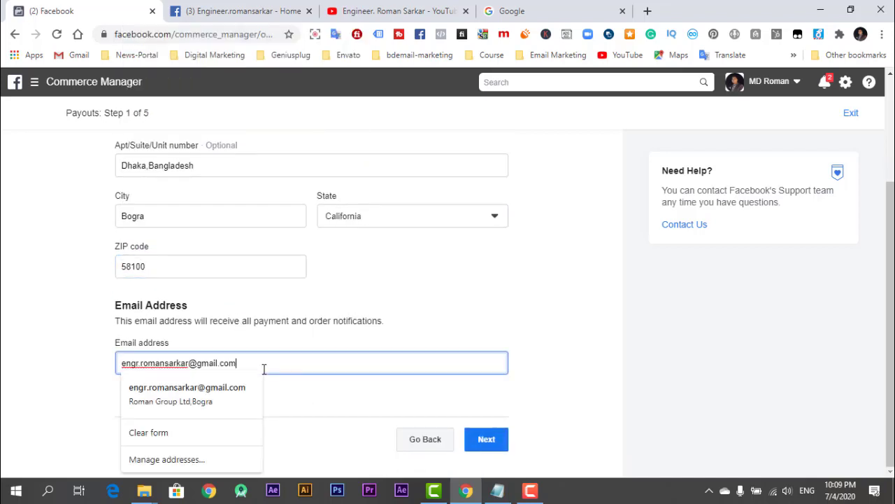
pyautogui.hotkey('ctrl', 'a')
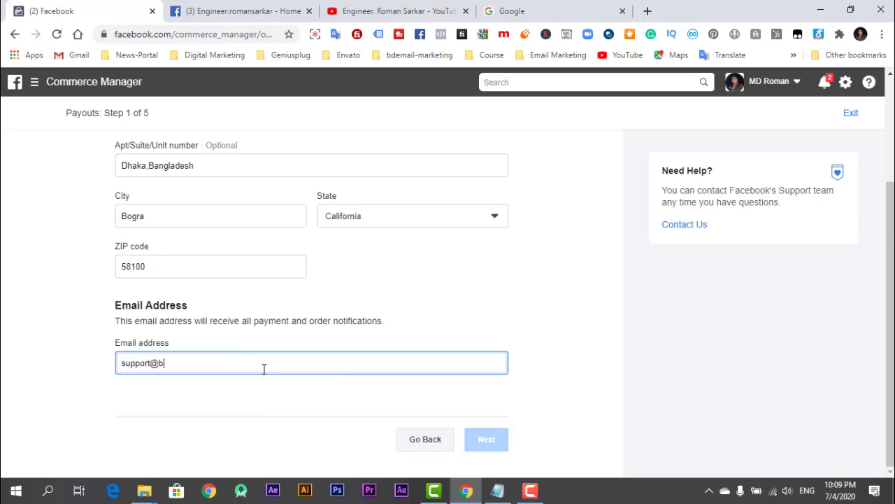
pyautogui.click(486, 436)
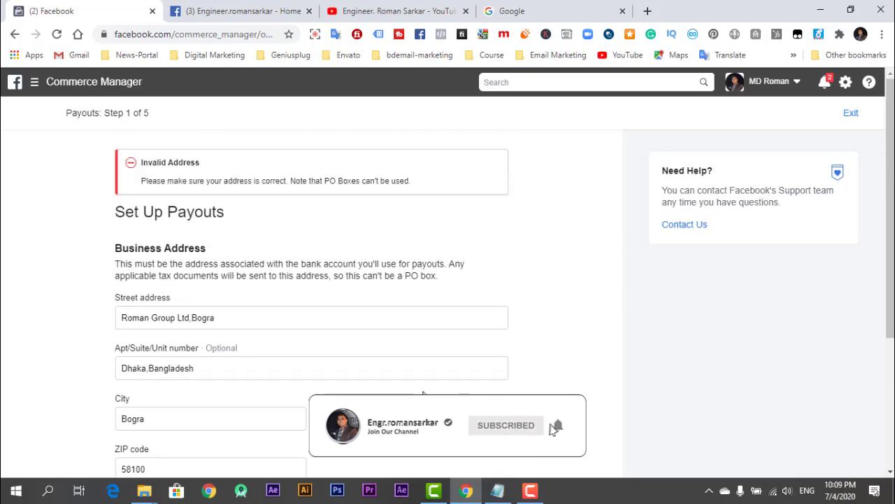
# After the Invalid Address error, select the ZIP 58100 and go back to the account overview.
pyautogui.scroll(-4, 399, 339)
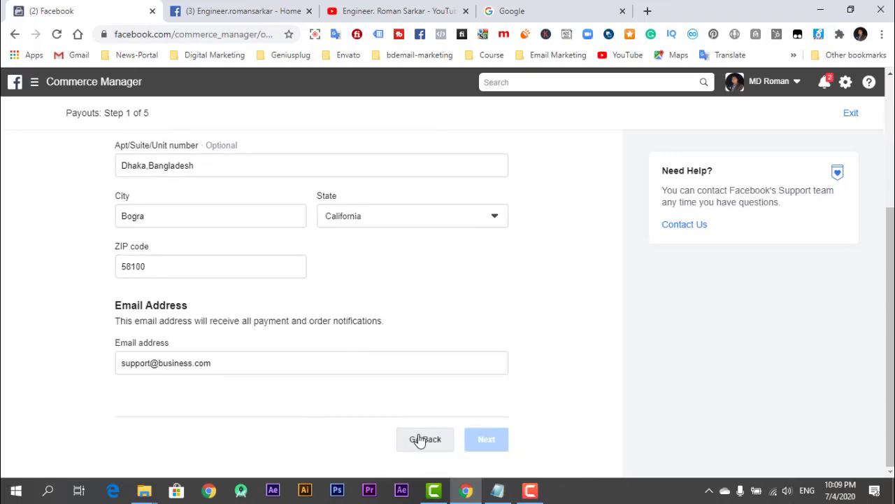
pyautogui.moveTo(160, 268); pyautogui.dragTo(114, 269)
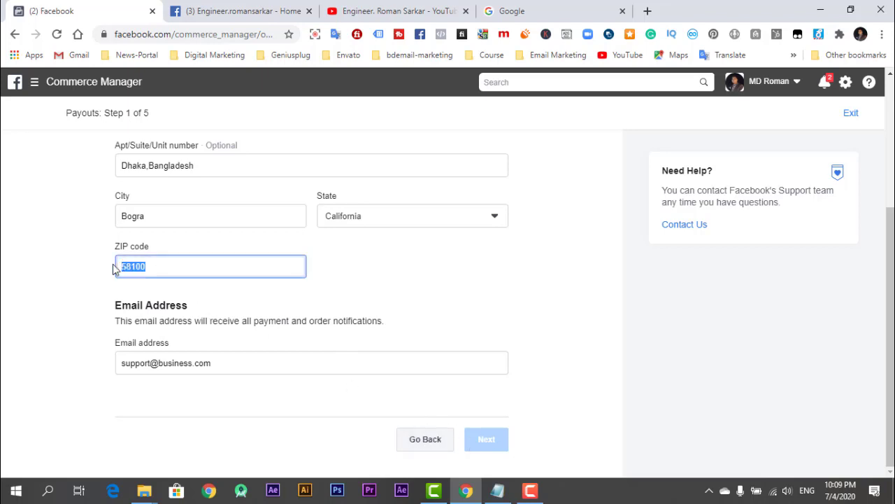
pyautogui.click(437, 446)
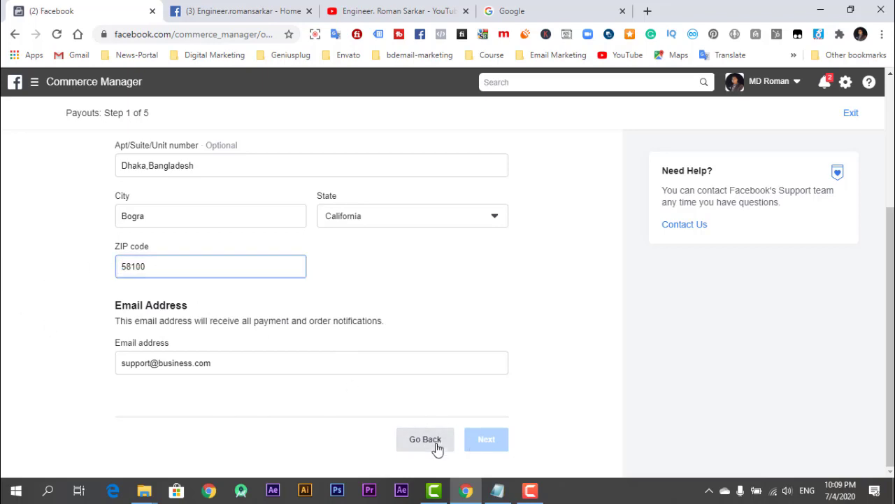
# Go back to the shop setup page listing Aliexpress Importer (Stogie Store) under Continue Setup.
pyautogui.scroll(-2, 364, 397)
pyautogui.scroll(2, 371, 349)
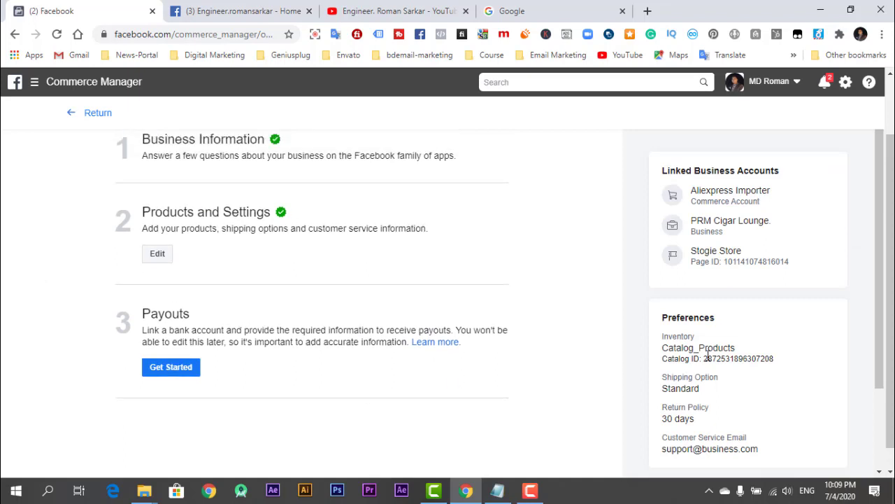
pyautogui.scroll(-3, 704, 215)
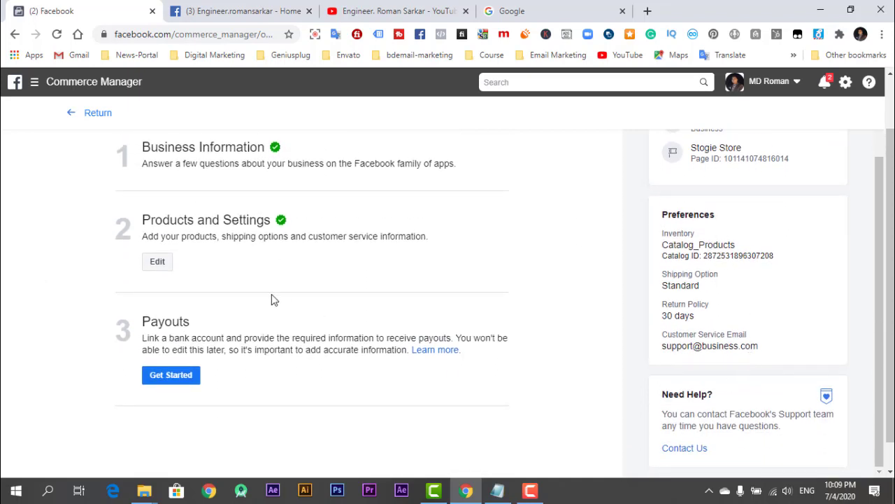
pyautogui.scroll(2, 108, 208)
pyautogui.click(97, 114)
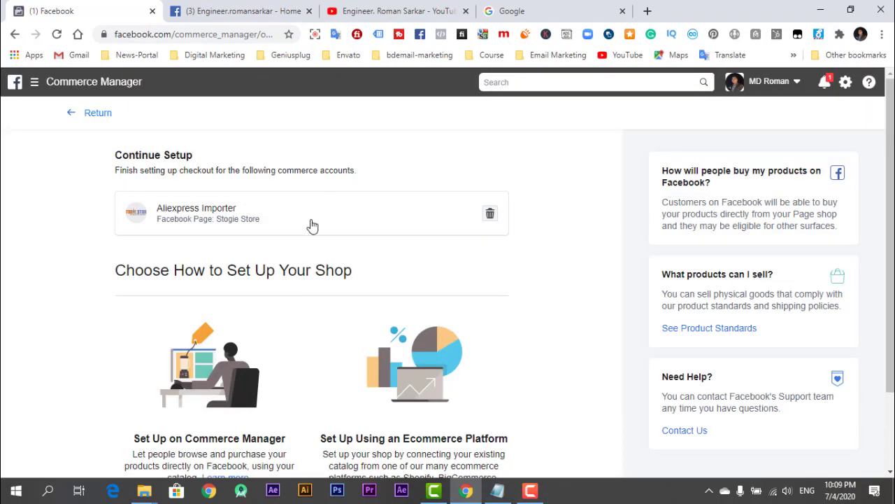
# Open the See Product Standards commerce policies link from the right sidebar.
pyautogui.scroll(-2, 308, 234)
pyautogui.scroll(2, 306, 240)
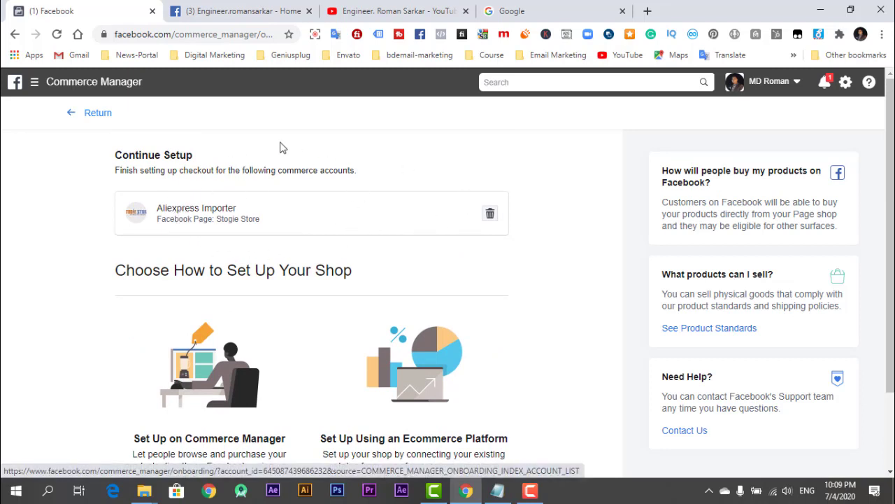
pyautogui.scroll(-2, 180, 233)
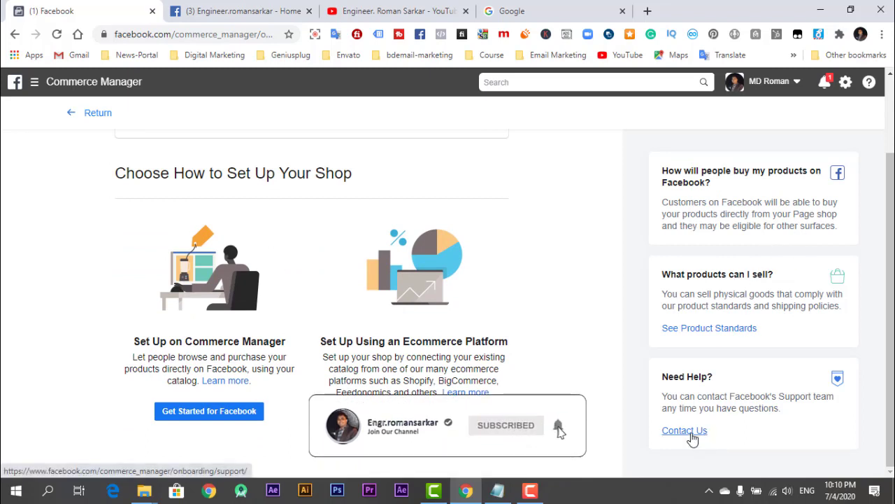
pyautogui.click(702, 330)
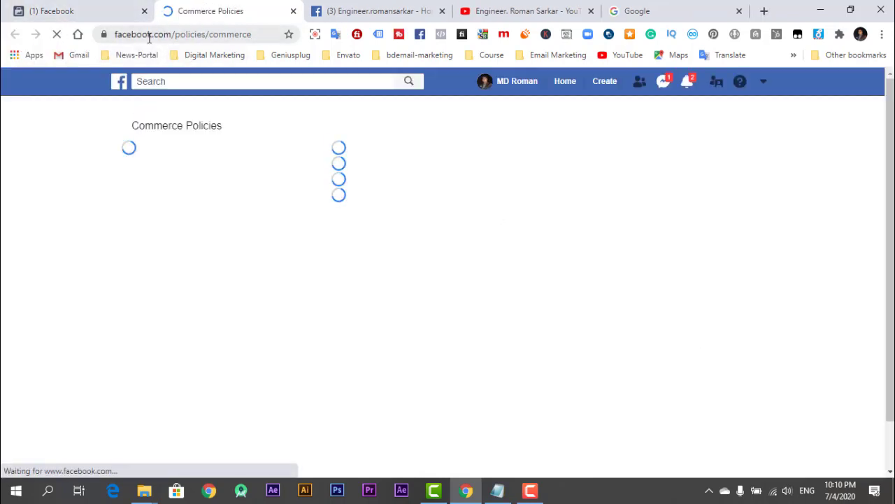
# Read down the Prohibited Content rules, then switch to Commerce Manager and the YouTube channel tab.
pyautogui.scroll(-7, 440, 175)
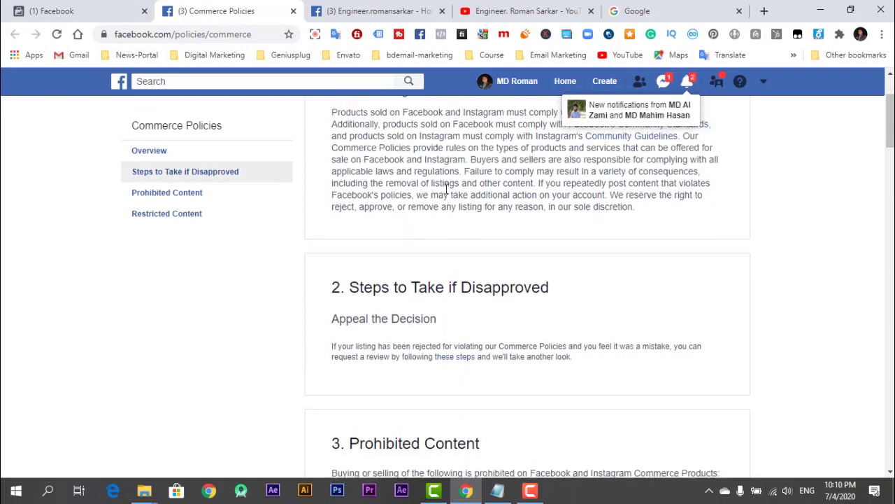
pyautogui.scroll(-10, 415, 196)
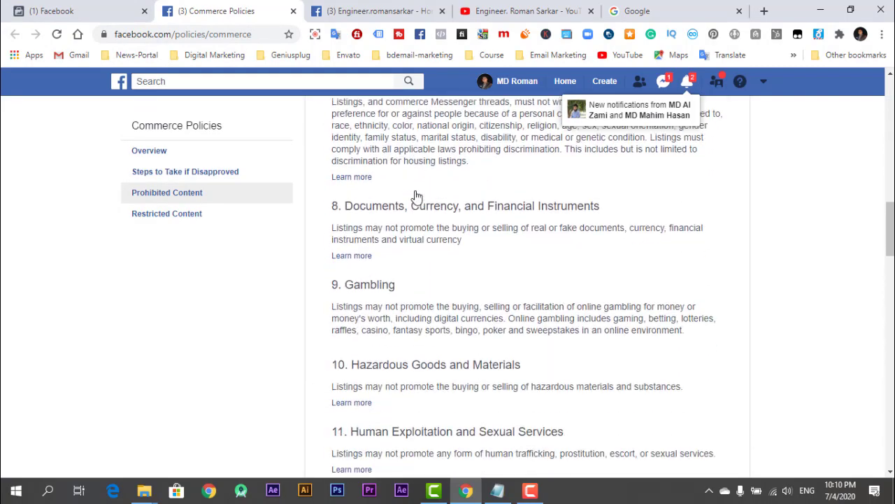
pyautogui.scroll(-4, 415, 196)
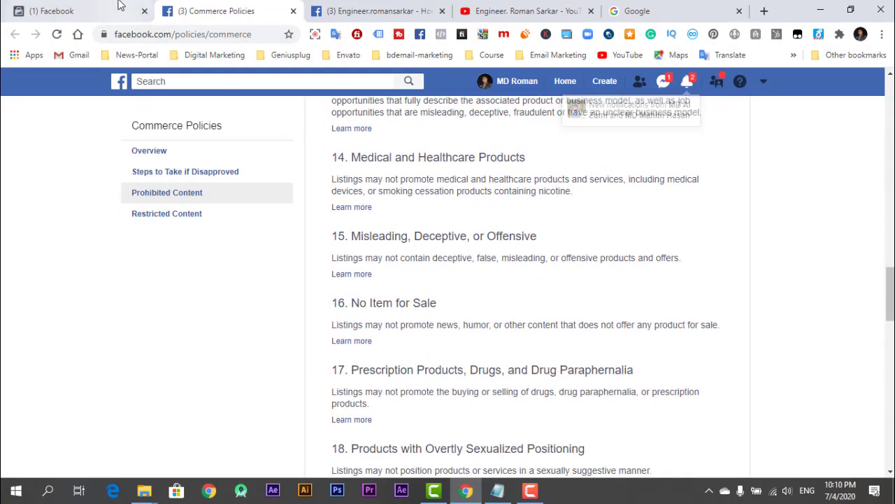
pyautogui.click(116, 8)
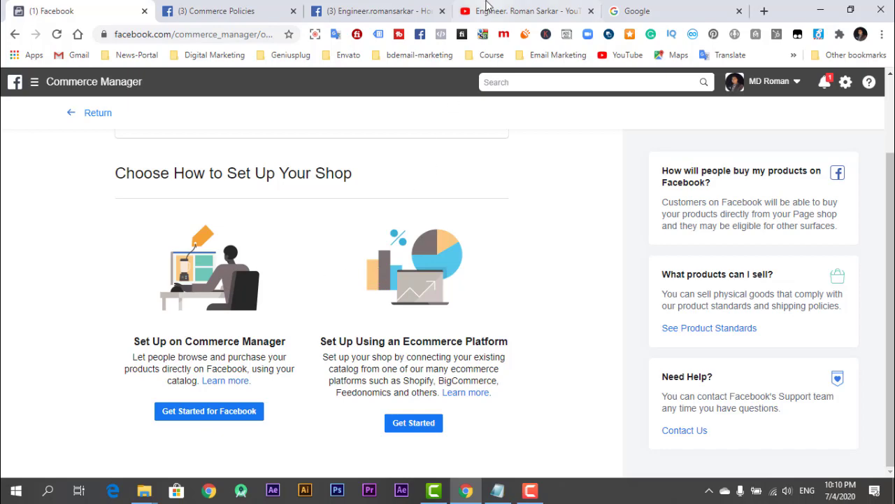
pyautogui.click(459, 11)
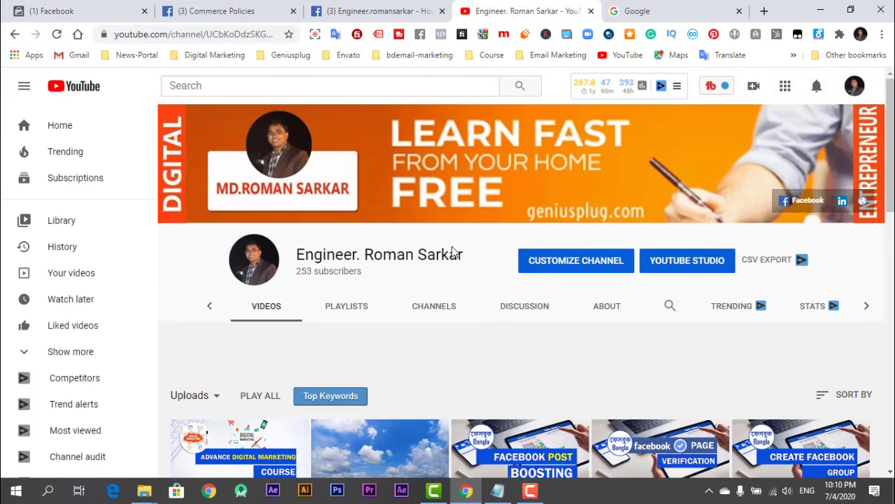